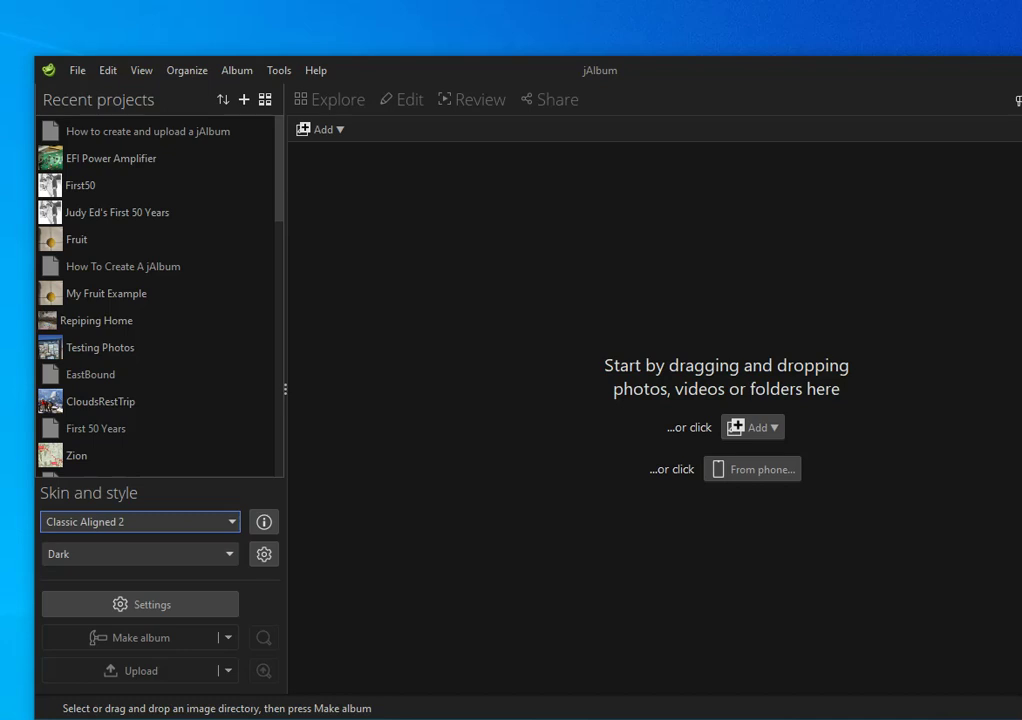
Step: Switch with Alt+Tab to the File Explorer window showing the Fruit Example photos
{"action": "key", "text": "alt+Tab"}
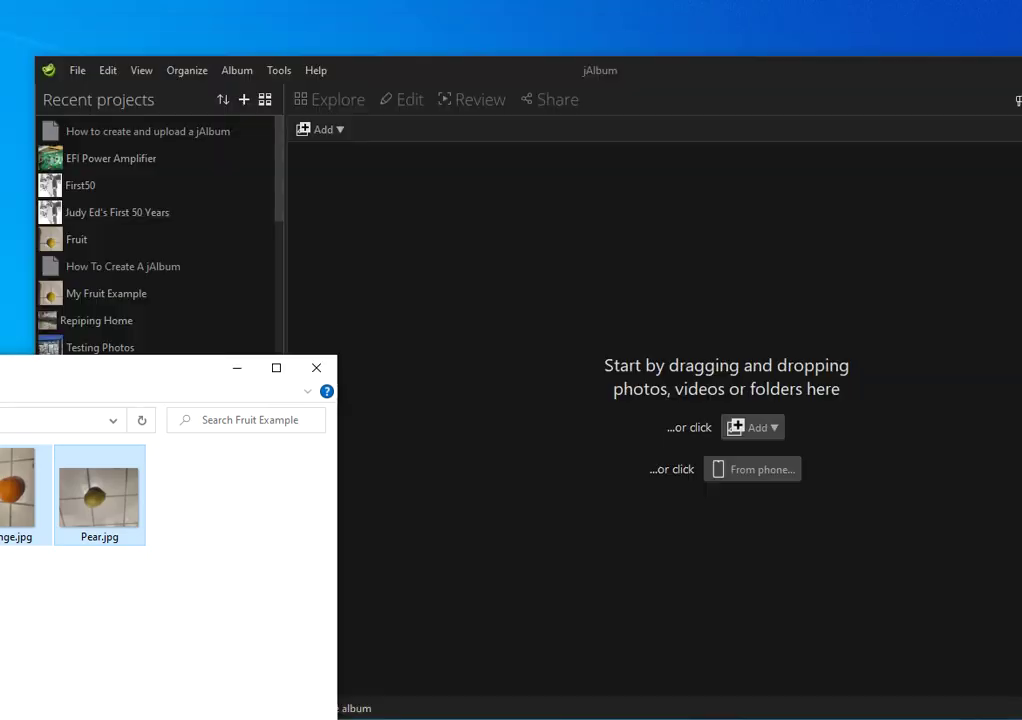
Step: Reposition the Explorer window and select Apple.jpg, Lemon.jpg, Orange.jpg and Pear.jpg together
{"action": "left_click_drag", "start_coordinate": [57, 377], "coordinate": [426, 306]}
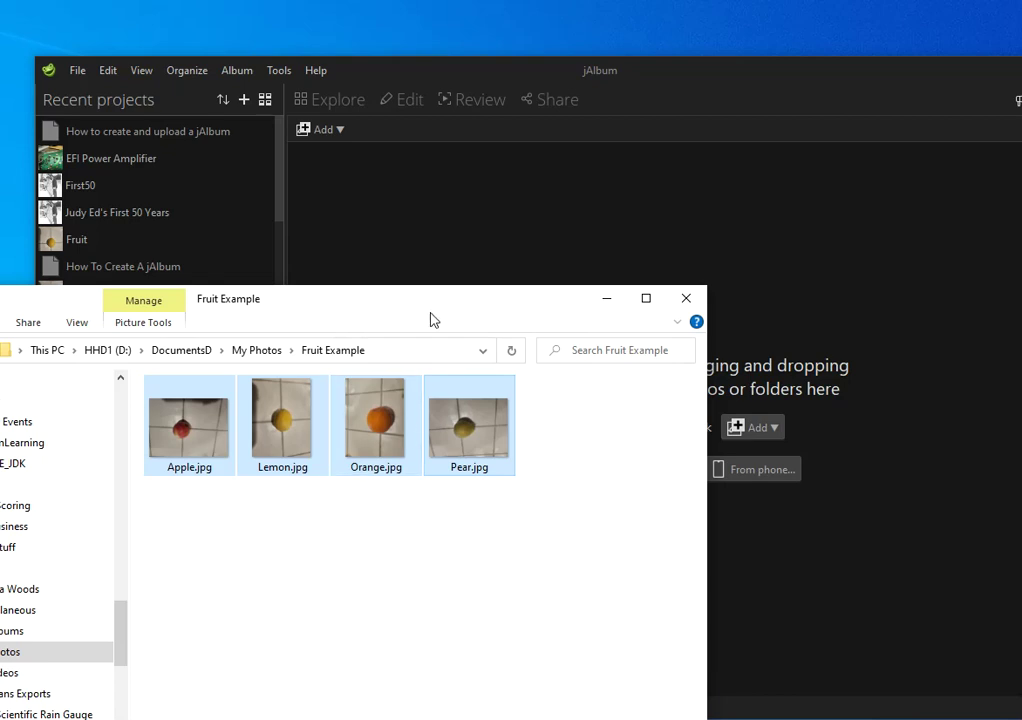
{"action": "left_click", "coordinate": [199, 400]}
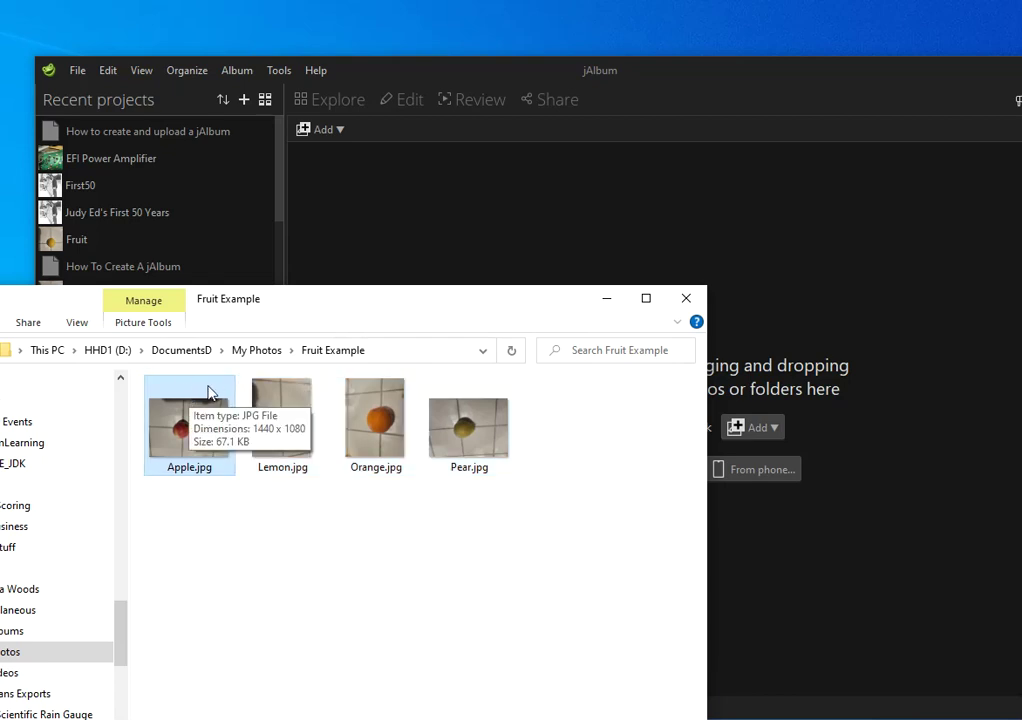
{"action": "left_click", "coordinate": [315, 391]}
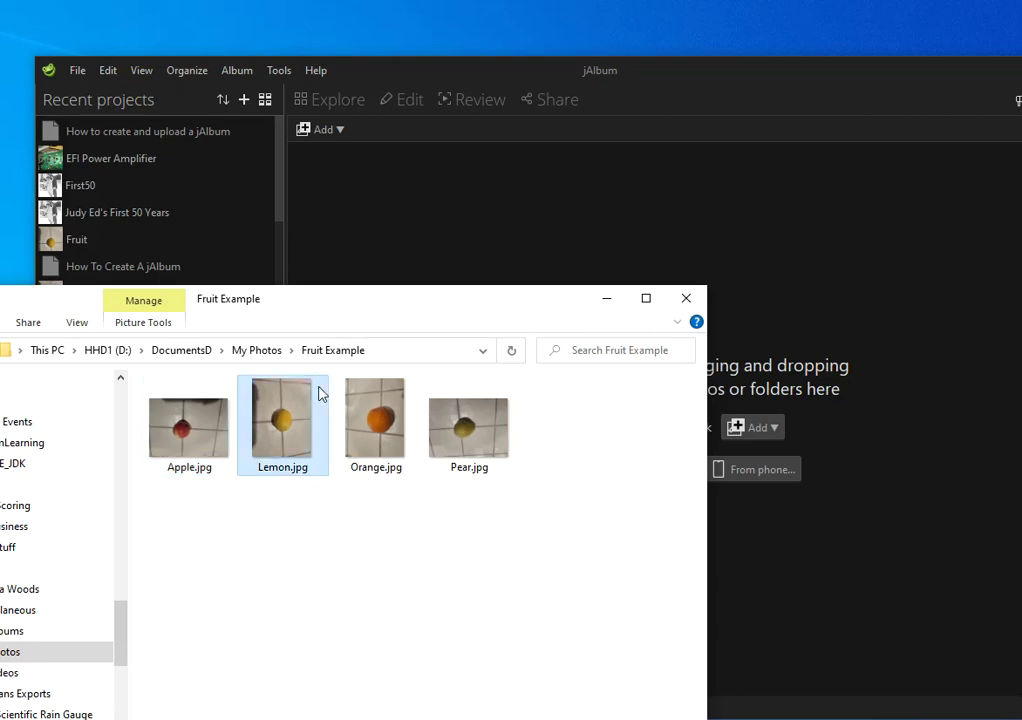
{"action": "left_click", "coordinate": [212, 408]}
{"action": "left_click", "coordinate": [282, 415], "text": "ctrl"}
{"action": "left_click", "coordinate": [354, 406], "text": "ctrl"}
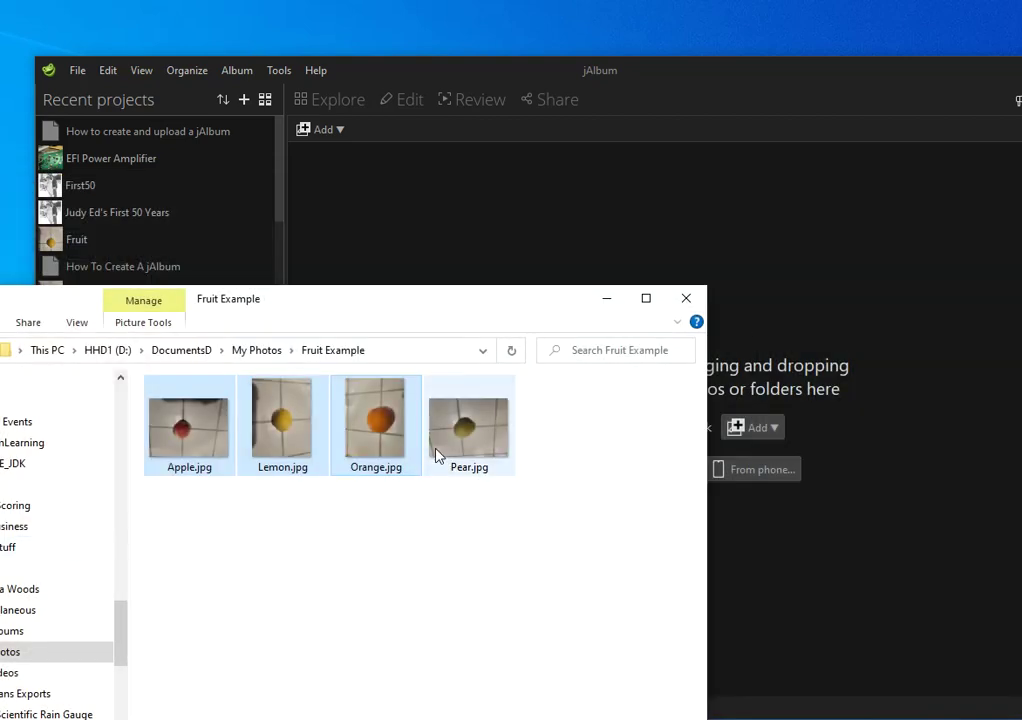
{"action": "left_click", "coordinate": [435, 455], "text": "ctrl"}
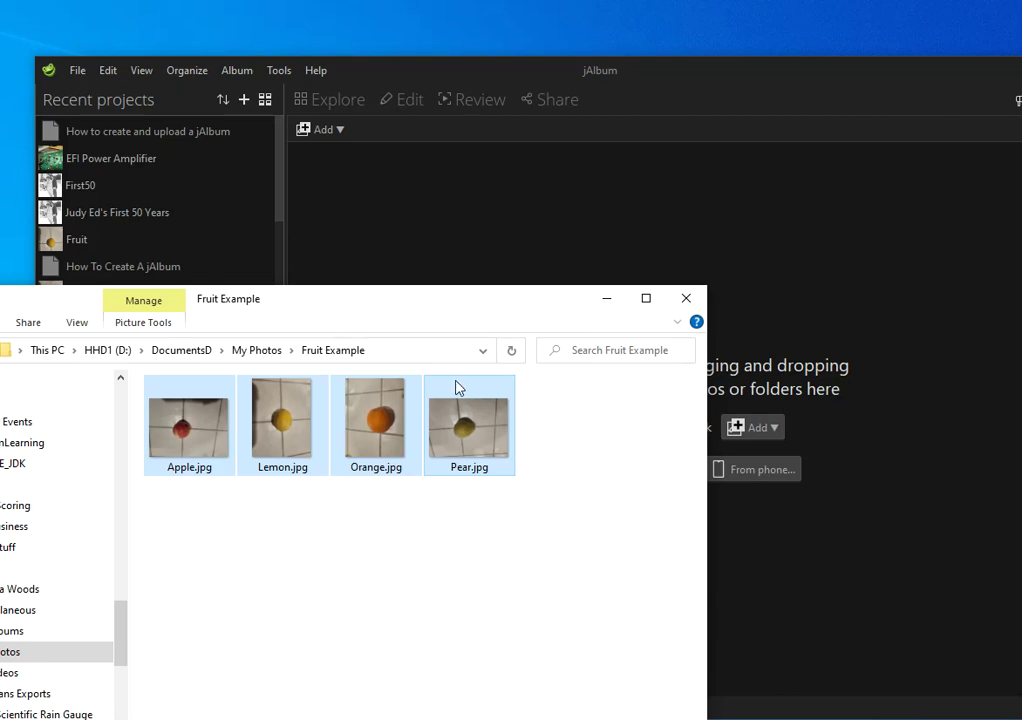
Step: Drag the four fruit photos into jAlbum and confirm the new project named Fruit Example
{"action": "left_click_drag", "start_coordinate": [461, 393], "coordinate": [553, 263]}
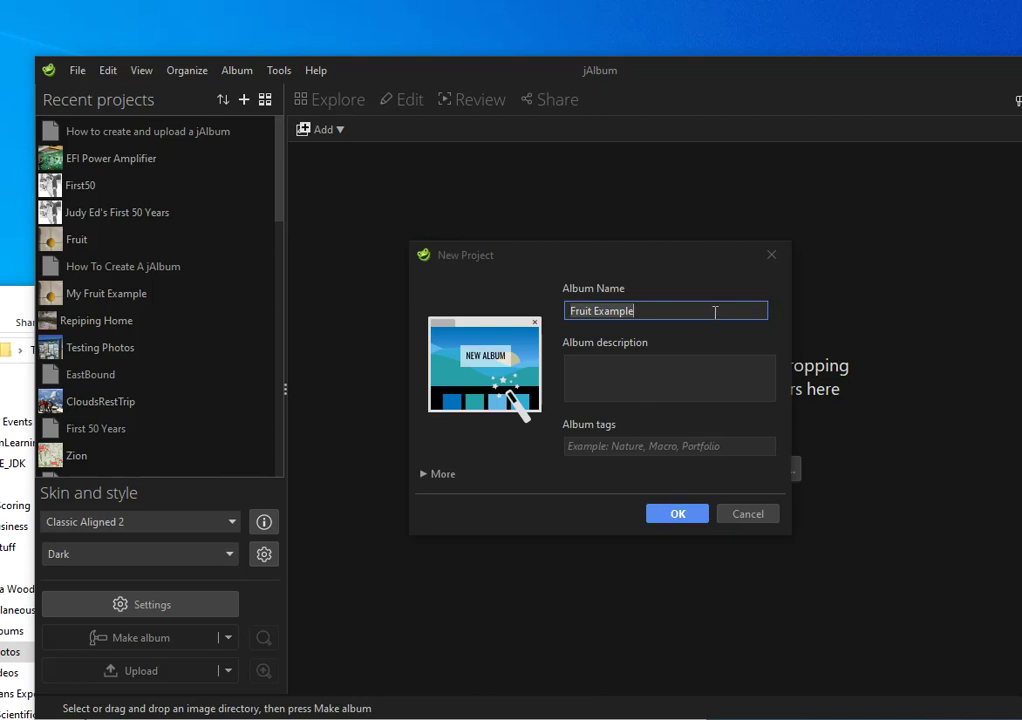
{"action": "left_click", "coordinate": [685, 520]}
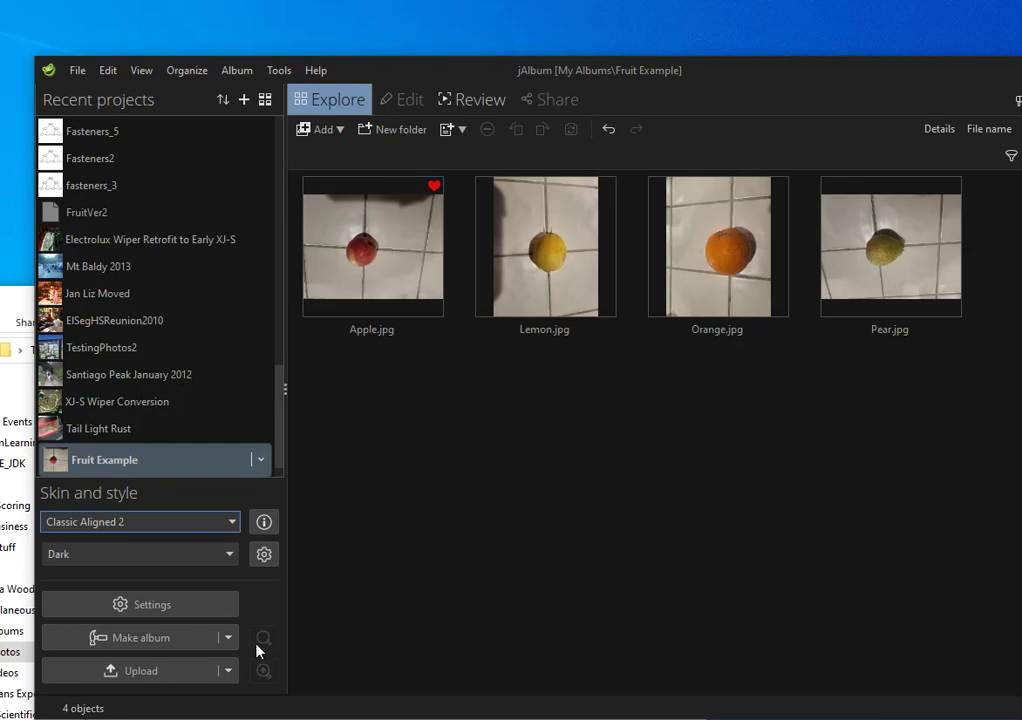
{"action": "mouse_move", "coordinate": [392, 290]}
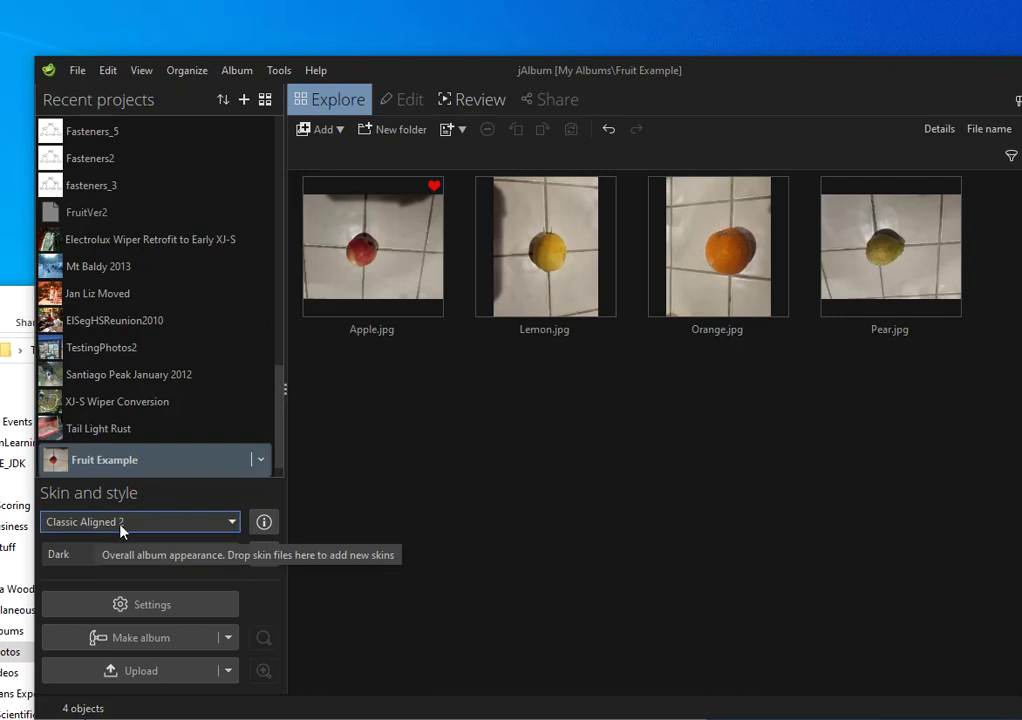
Step: Choose Atom from the Skin dropdown under Skin and style
{"action": "left_click", "coordinate": [233, 522]}
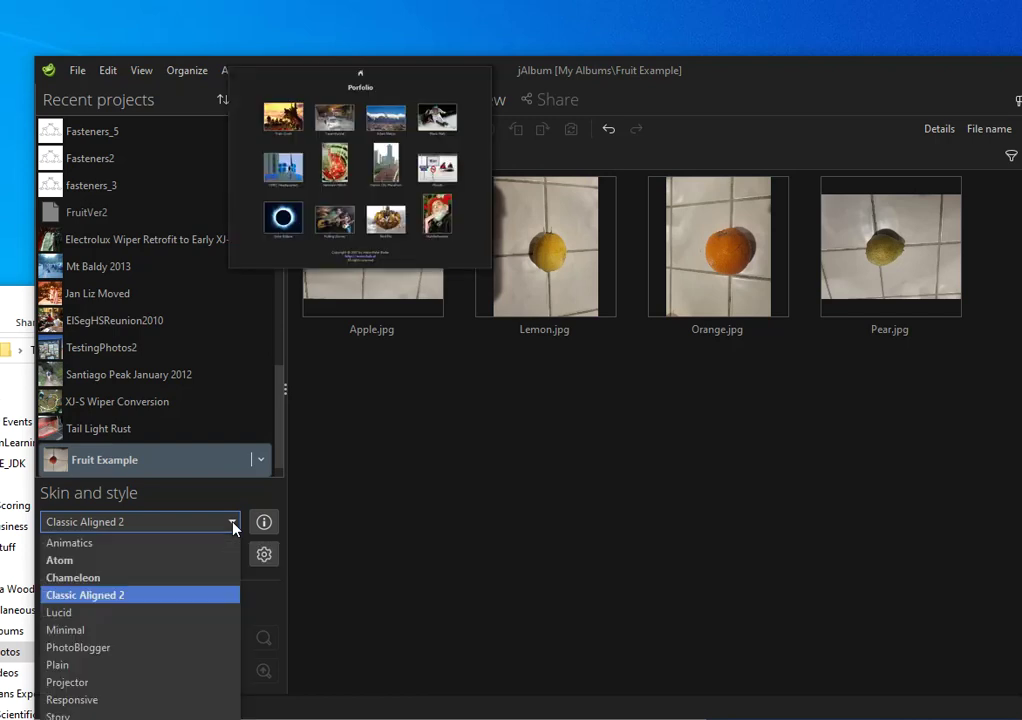
{"action": "left_click", "coordinate": [92, 566]}
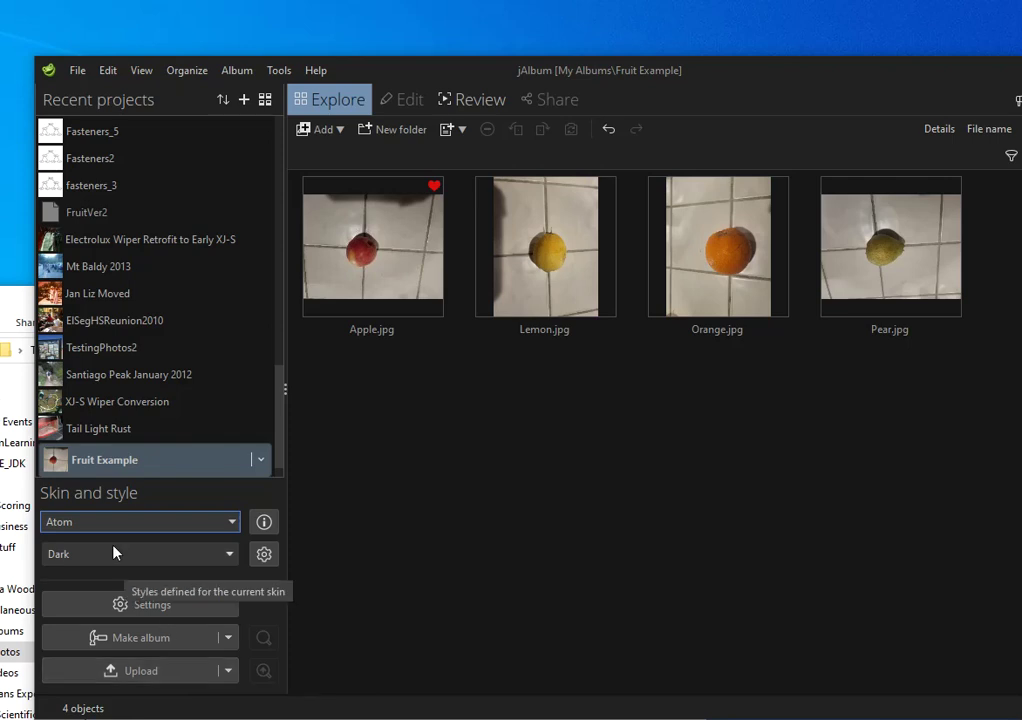
Step: Open Album Settings and show its Pages settings
{"action": "left_click", "coordinate": [131, 606]}
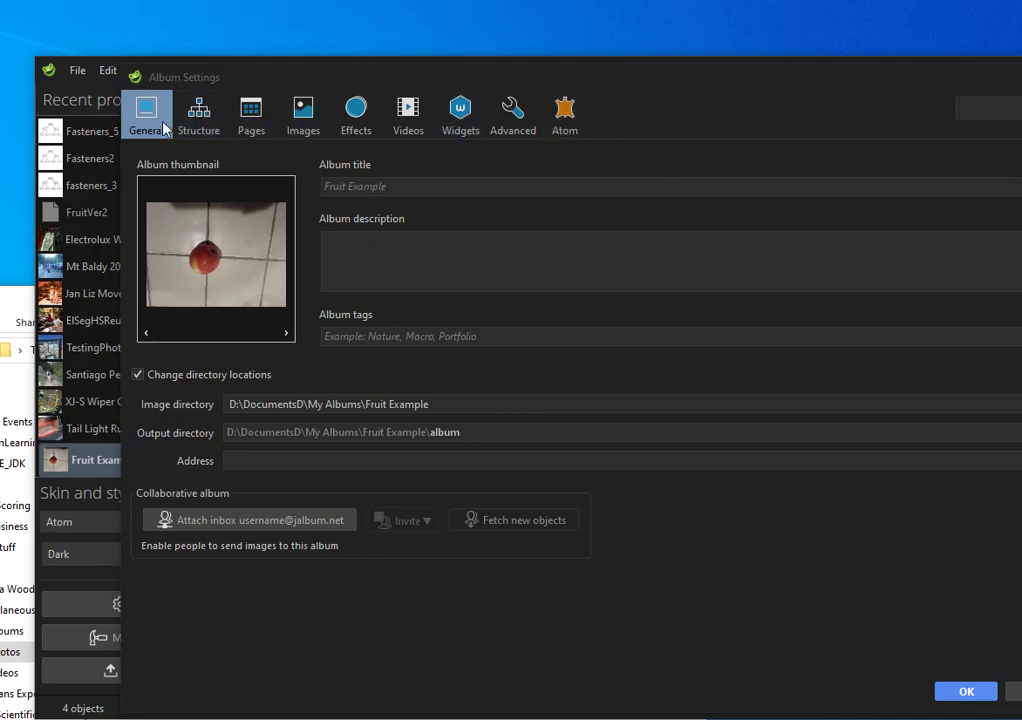
{"action": "left_click", "coordinate": [255, 120]}
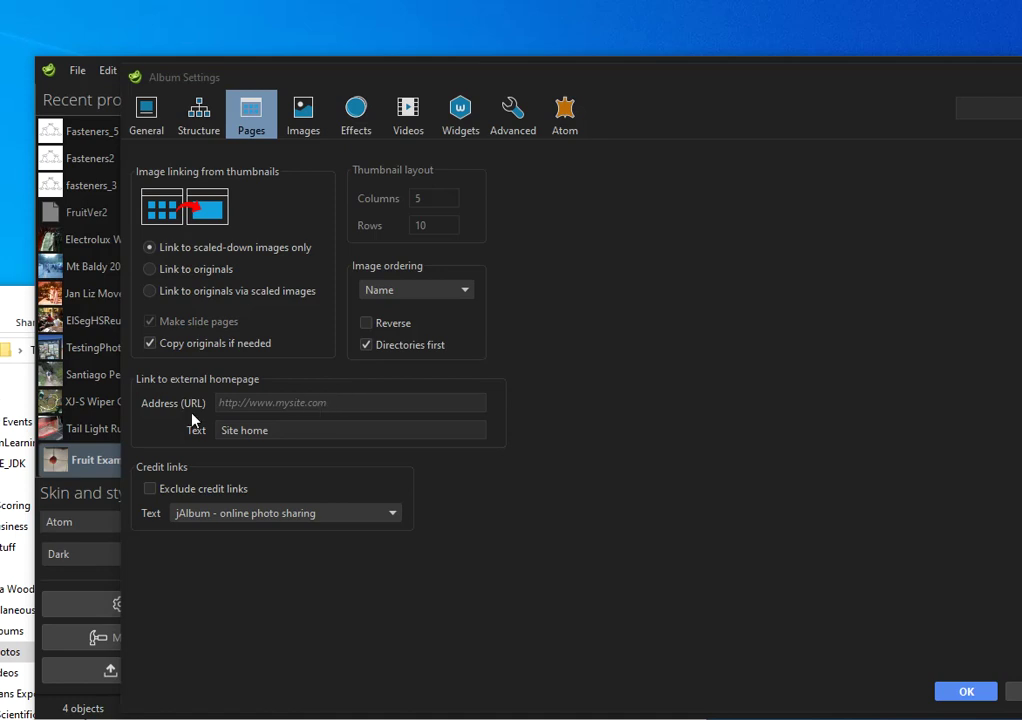
{"action": "left_click", "coordinate": [328, 401]}
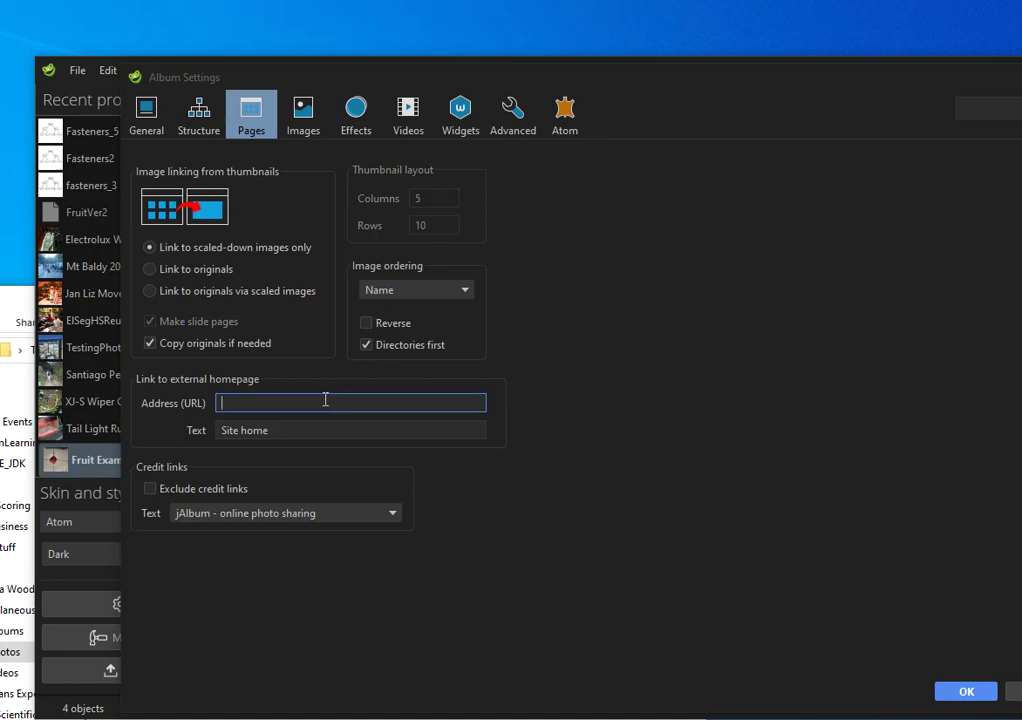
{"action": "type", "text": "https://efsowell.us/"}
Step: Change the homepage link text to 'My Site home', review General and Pages, and accept
{"action": "left_click", "coordinate": [222, 430]}
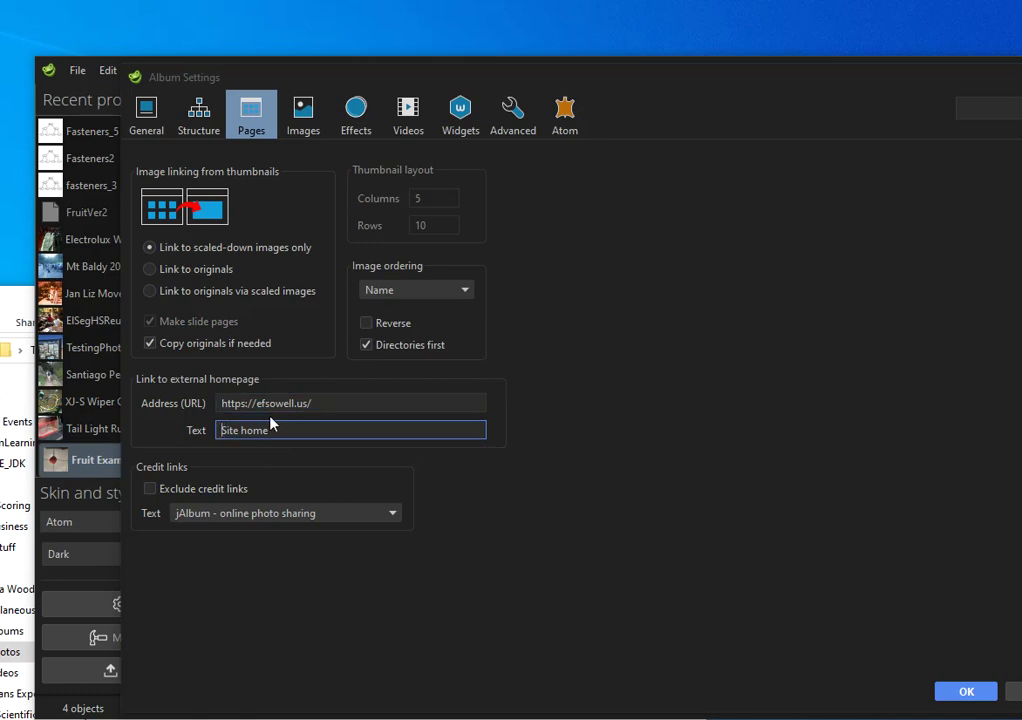
{"action": "type", "text": "My"}
{"action": "left_click", "coordinate": [145, 118]}
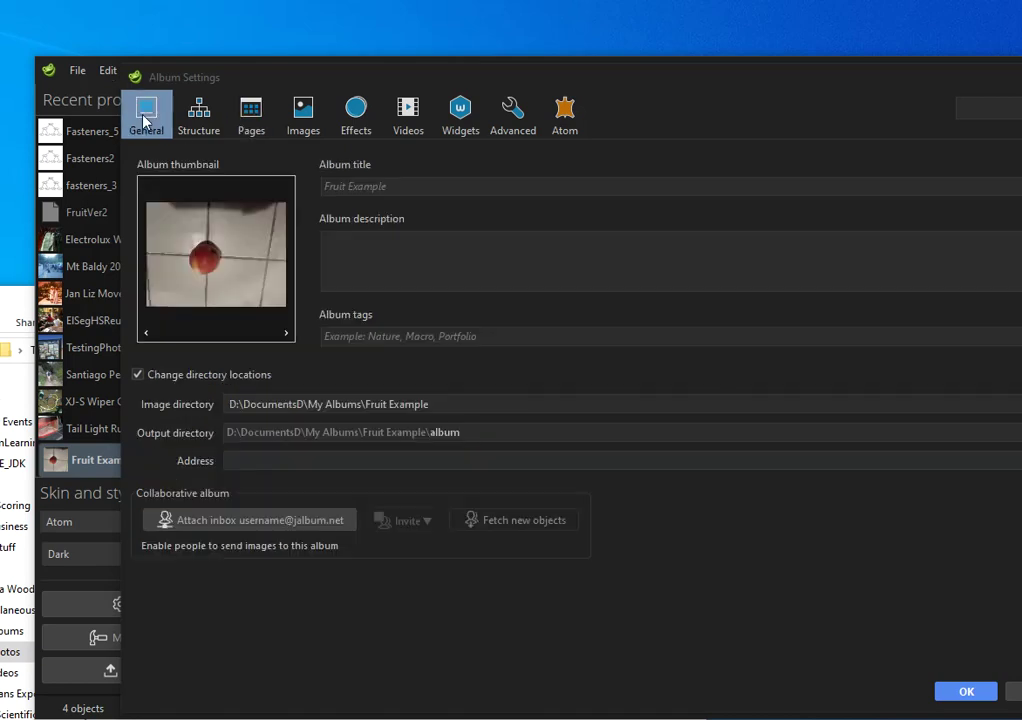
{"action": "left_click", "coordinate": [250, 118]}
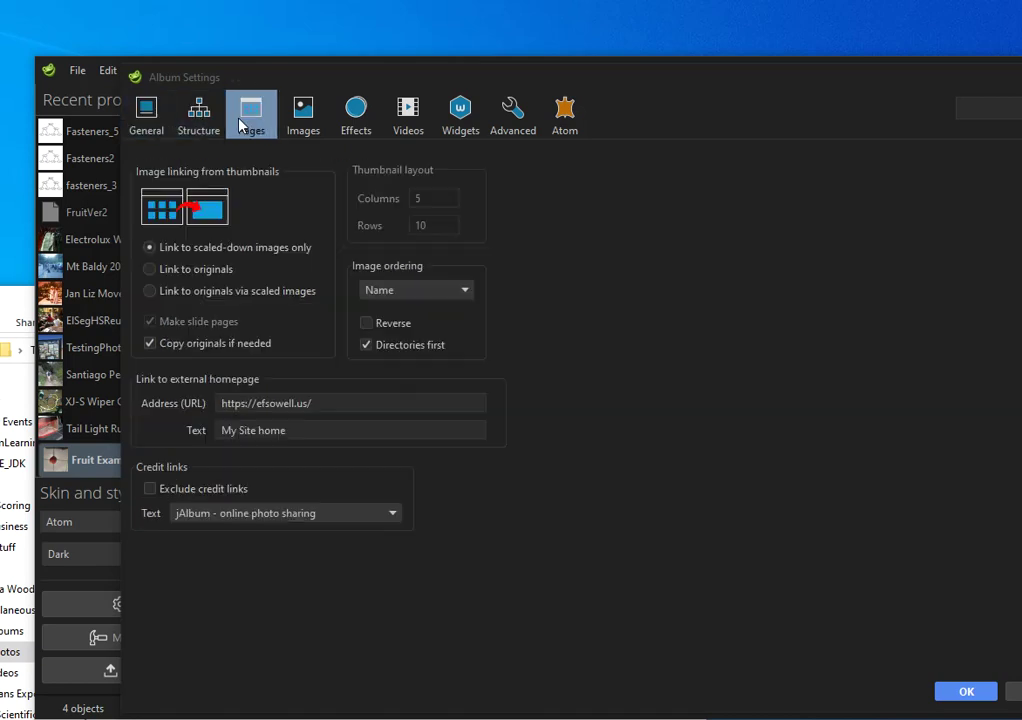
{"action": "left_click", "coordinate": [966, 692]}
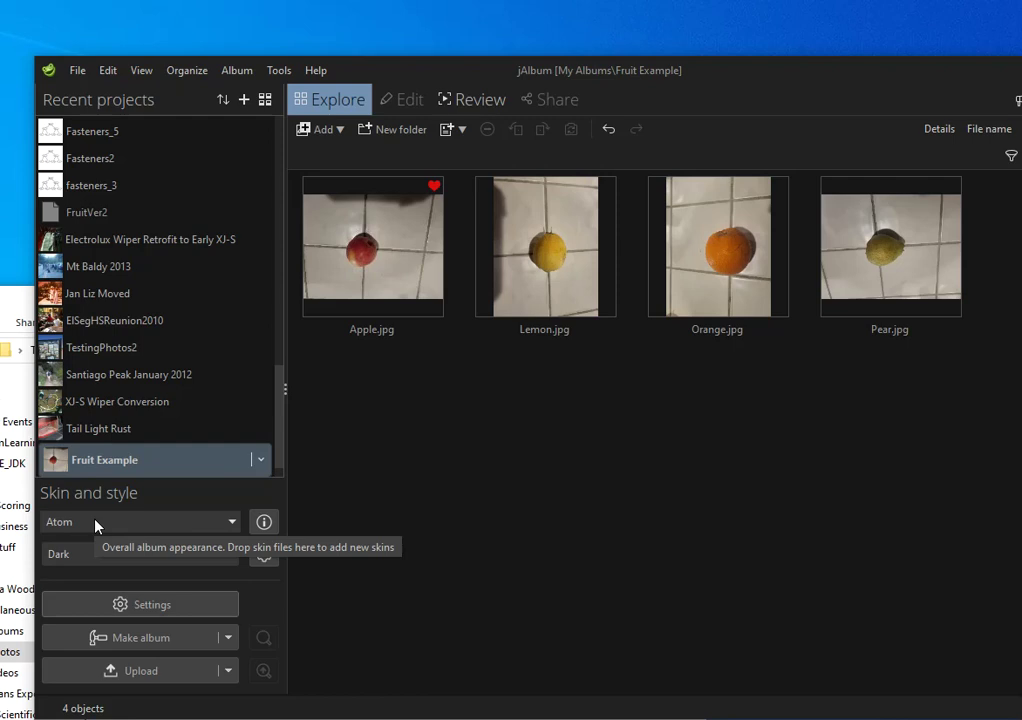
Step: Make the four-photo Atom album, which finishes generating in 2.339s
{"action": "left_click", "coordinate": [130, 638]}
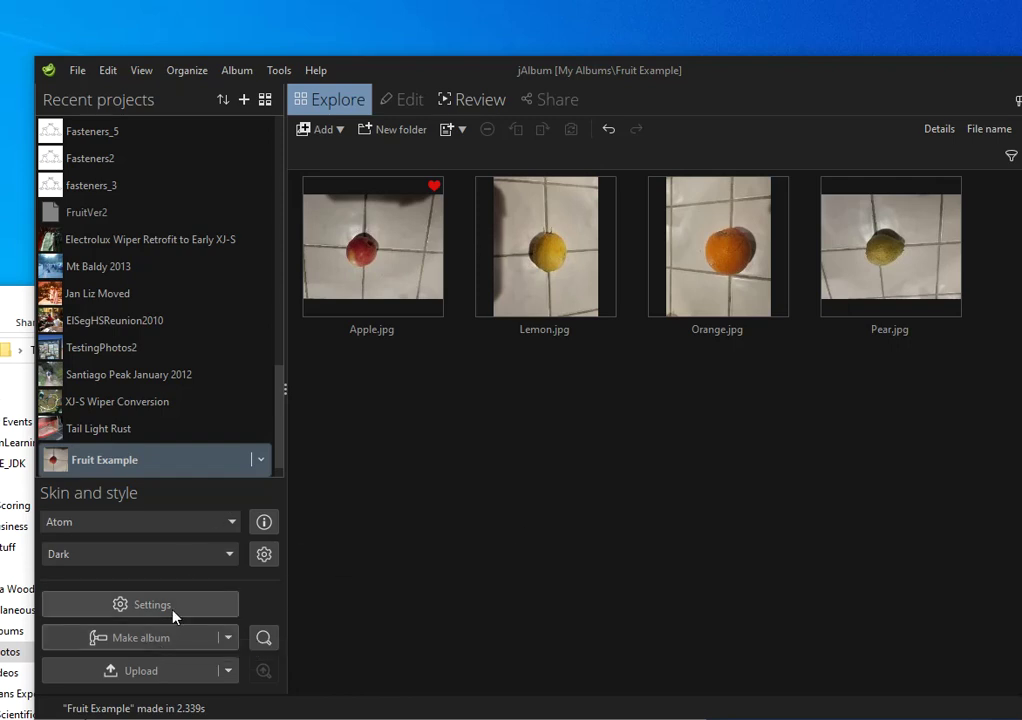
{"action": "left_click", "coordinate": [226, 643]}
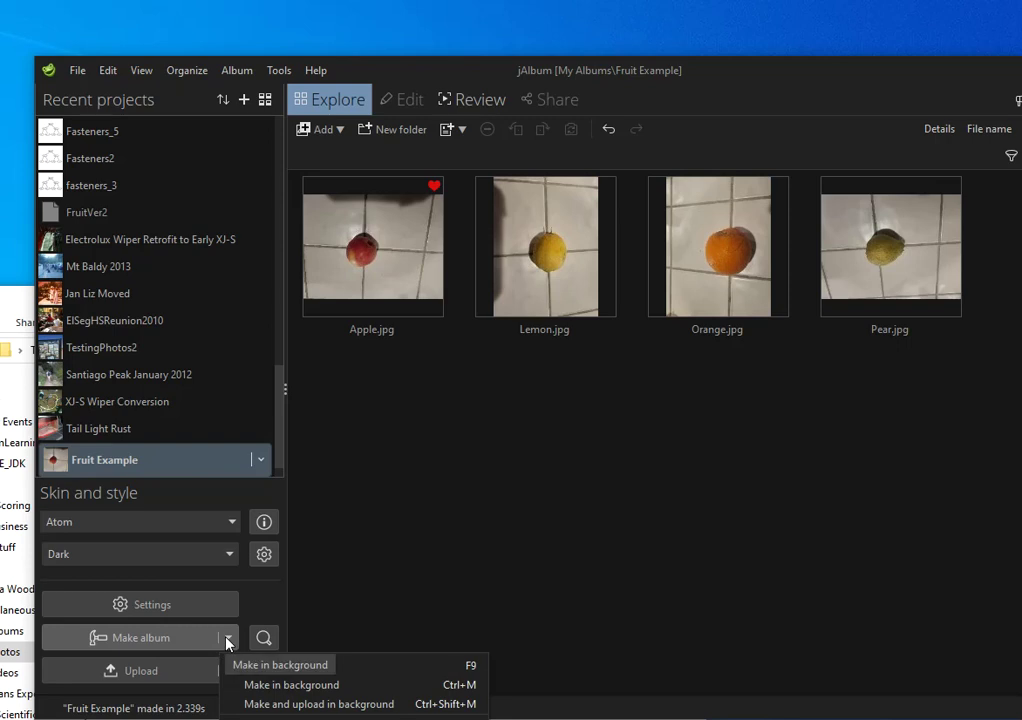
{"action": "left_click", "coordinate": [289, 72]}
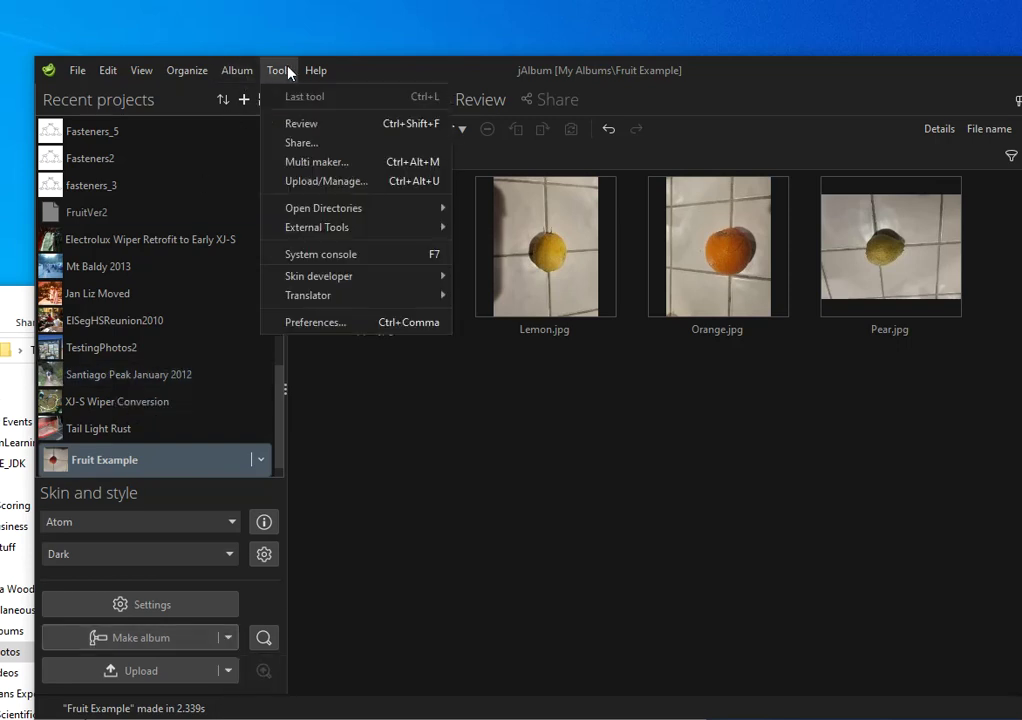
{"action": "left_click", "coordinate": [326, 184]}
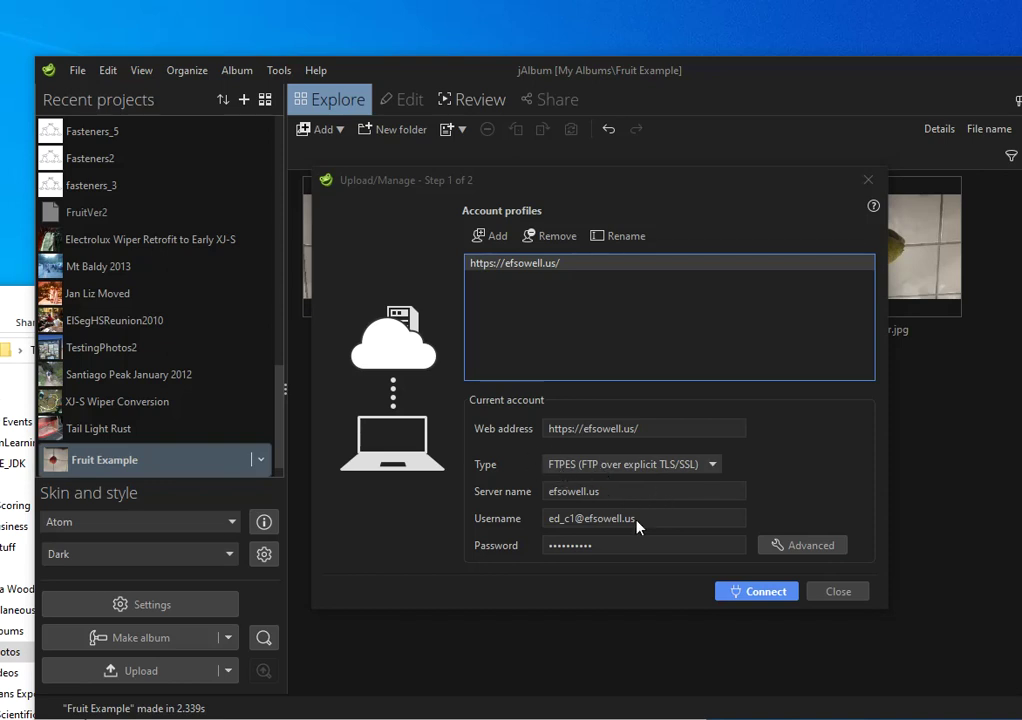
Step: Connect to the efsowell.us server to reach the Step 2 folder tree
{"action": "left_click", "coordinate": [766, 592]}
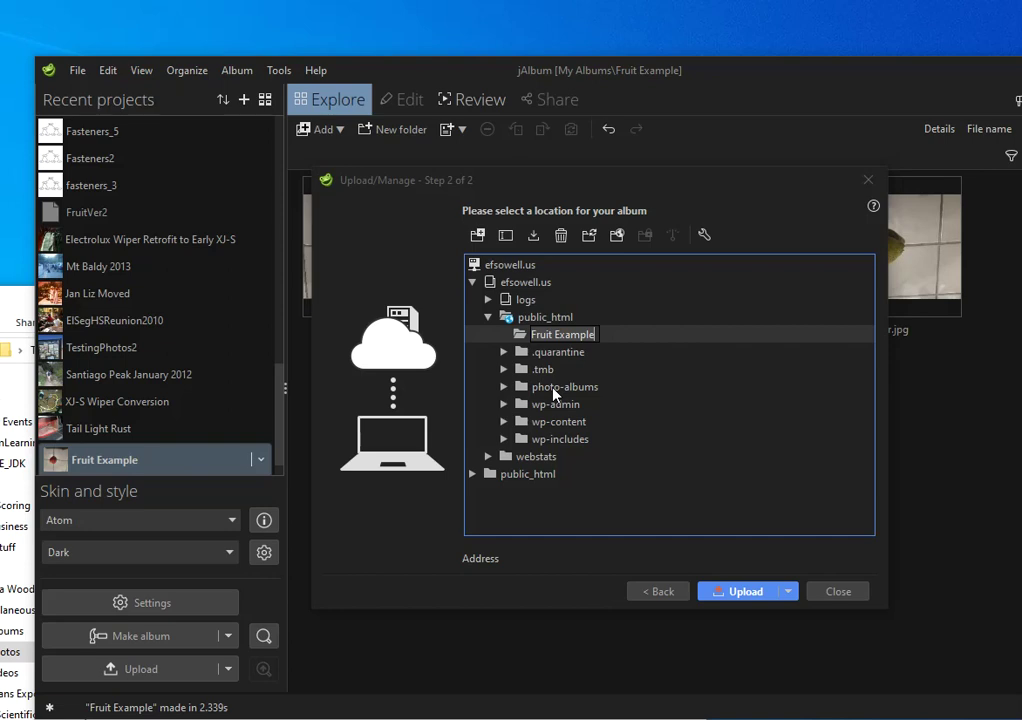
Step: Discard the folder under public_html and create 'Fruit Example' inside photo-albums instead
{"action": "left_click", "coordinate": [551, 390]}
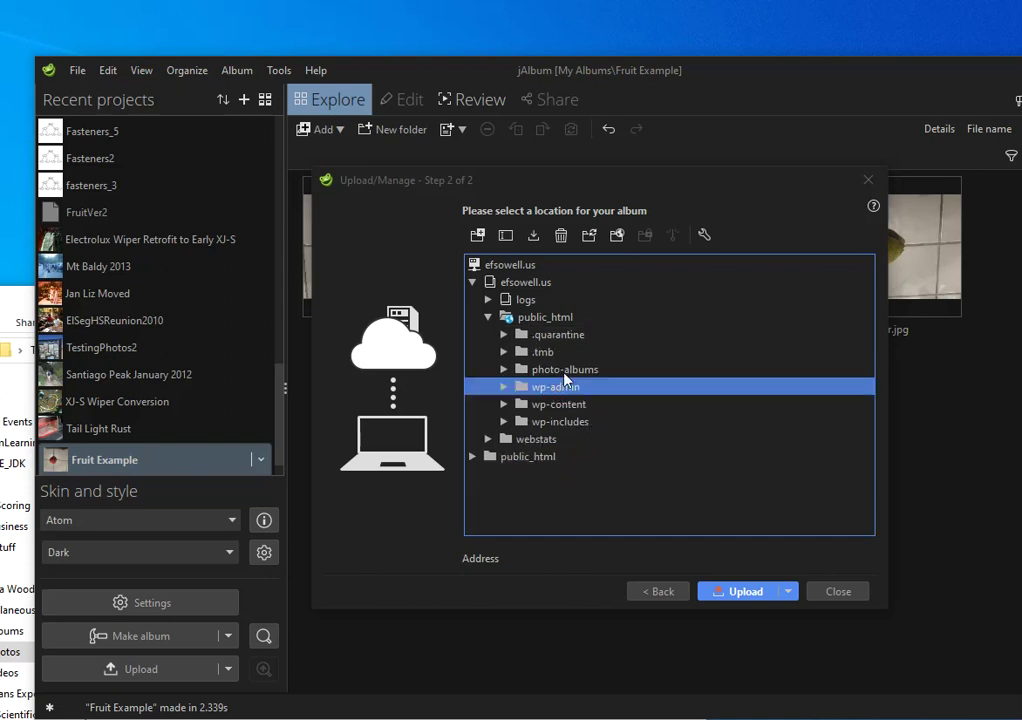
{"action": "double_click", "coordinate": [554, 388]}
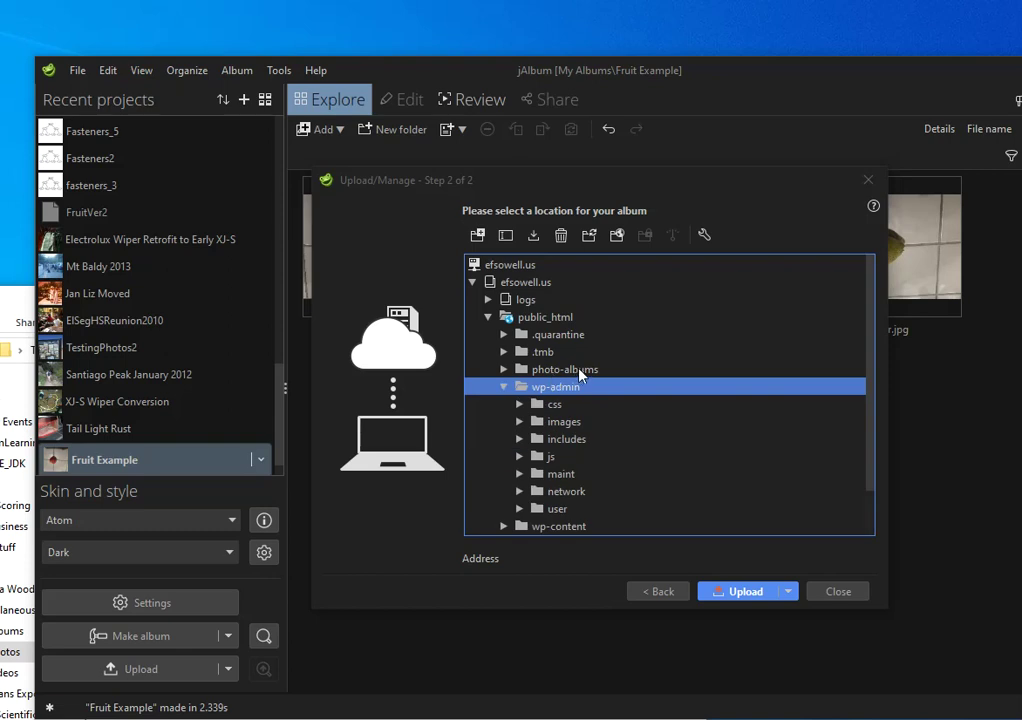
{"action": "left_click", "coordinate": [574, 370]}
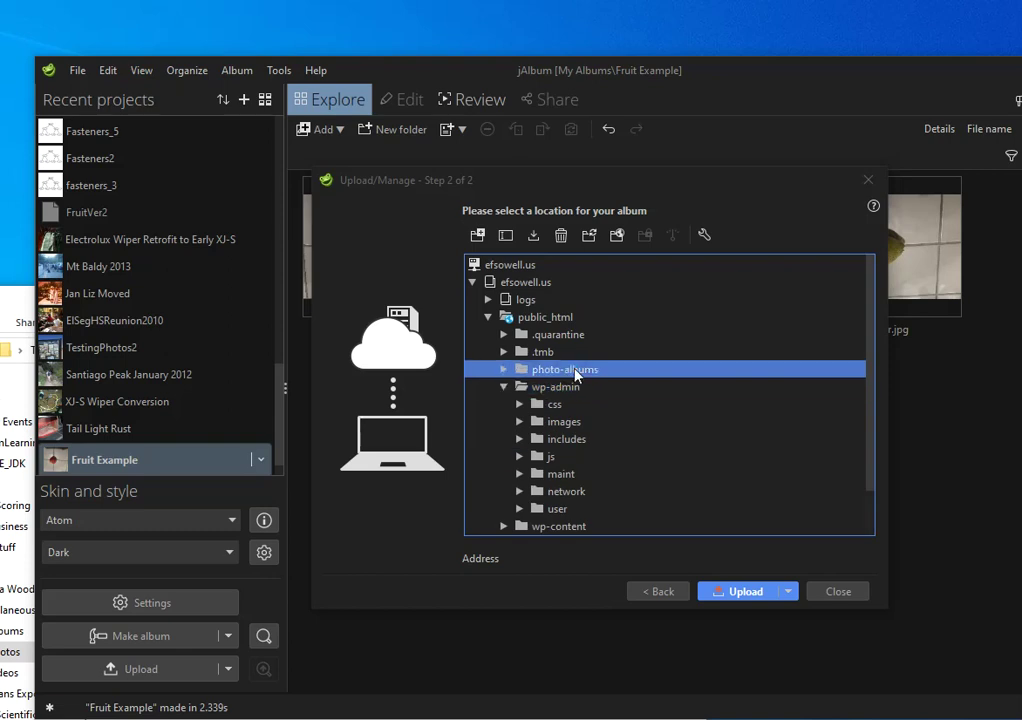
{"action": "left_click", "coordinate": [500, 370]}
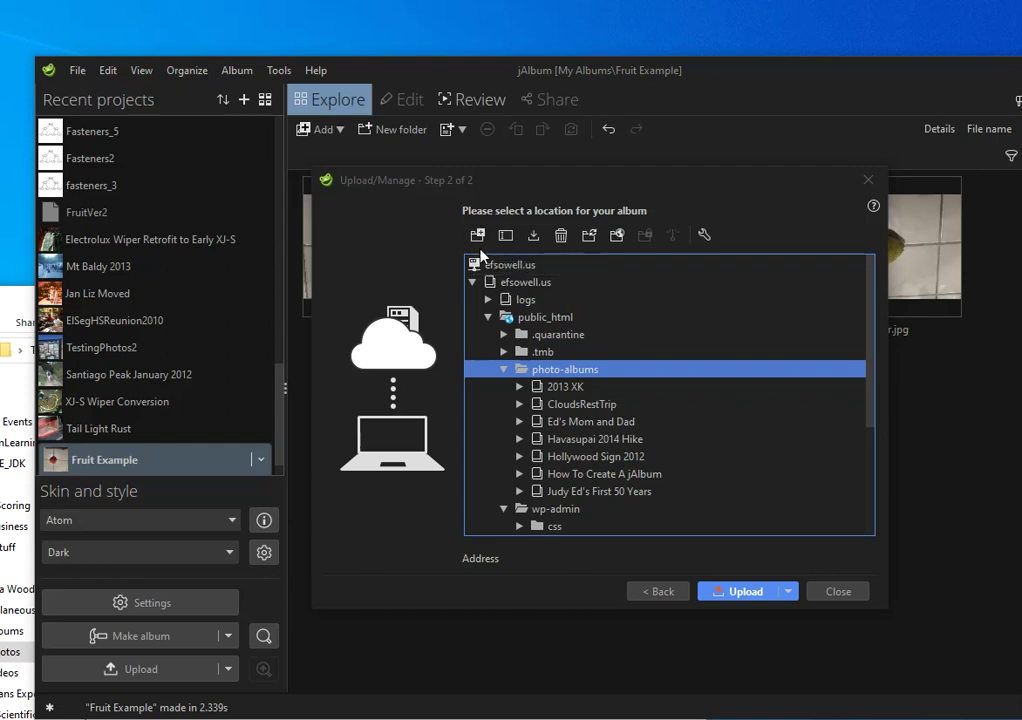
{"action": "left_click", "coordinate": [475, 237]}
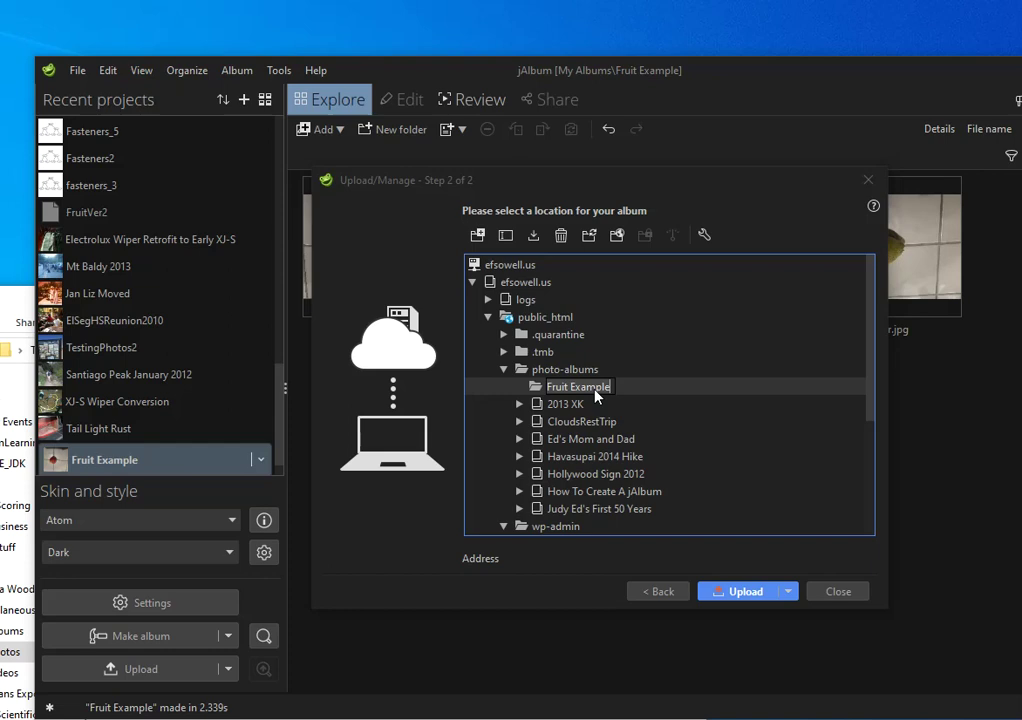
{"action": "left_click", "coordinate": [744, 592]}
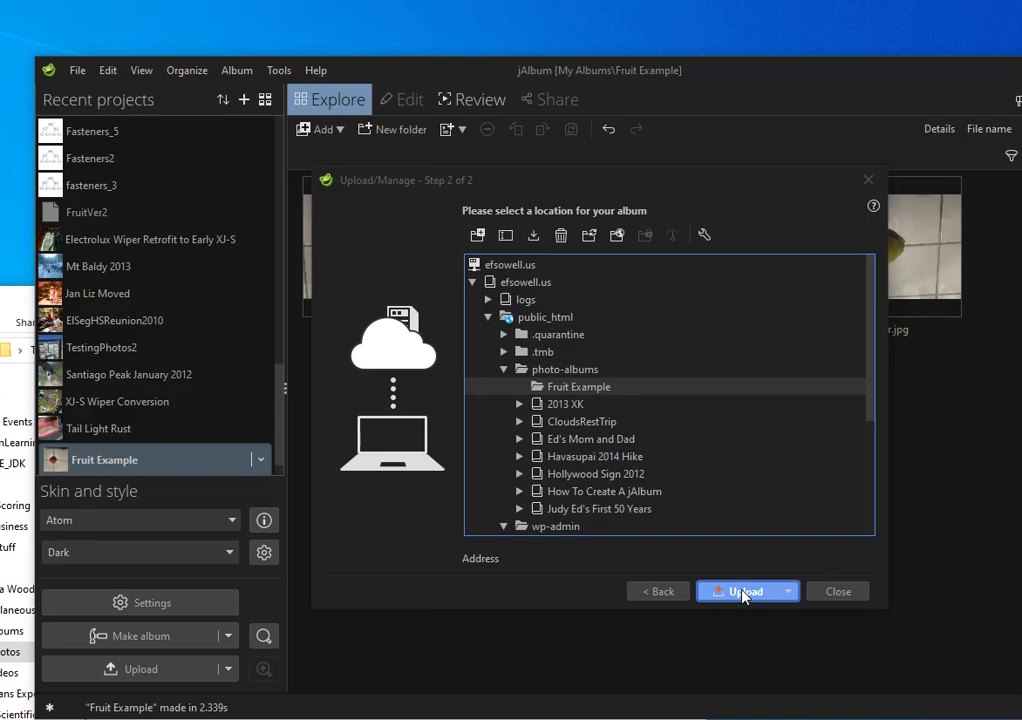
{"action": "left_click", "coordinate": [743, 592]}
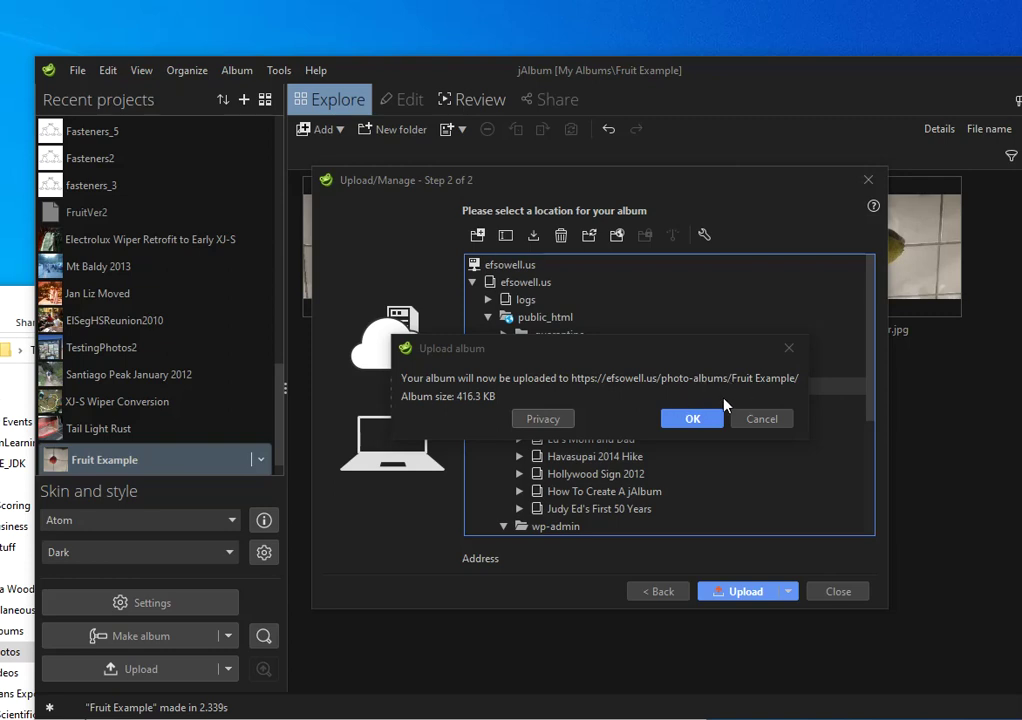
{"action": "left_click", "coordinate": [699, 426]}
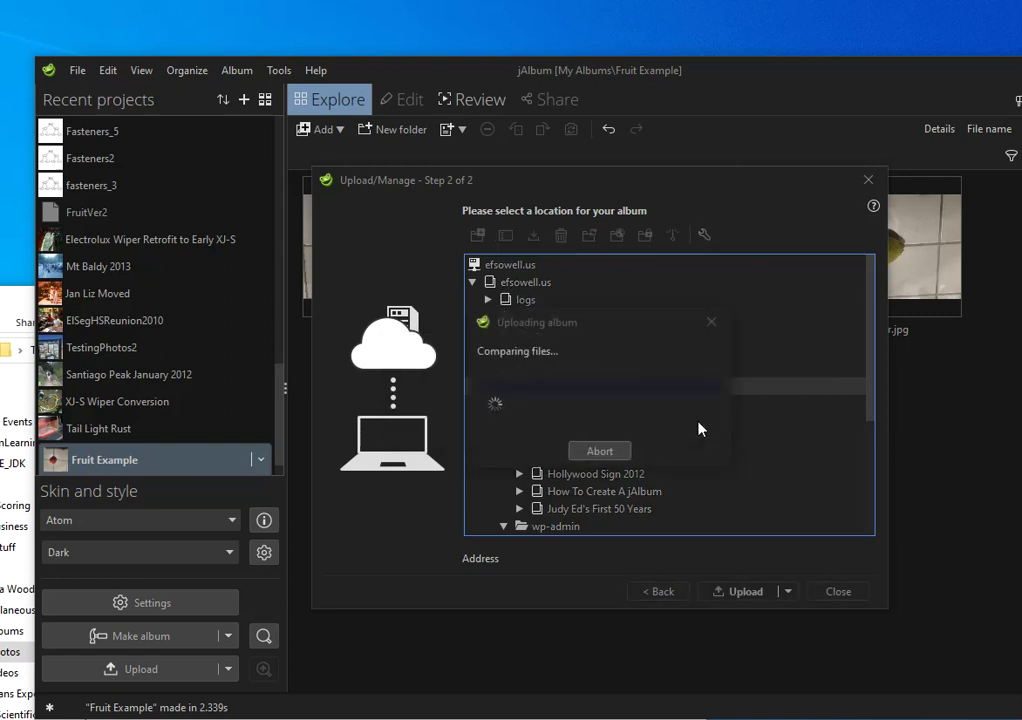